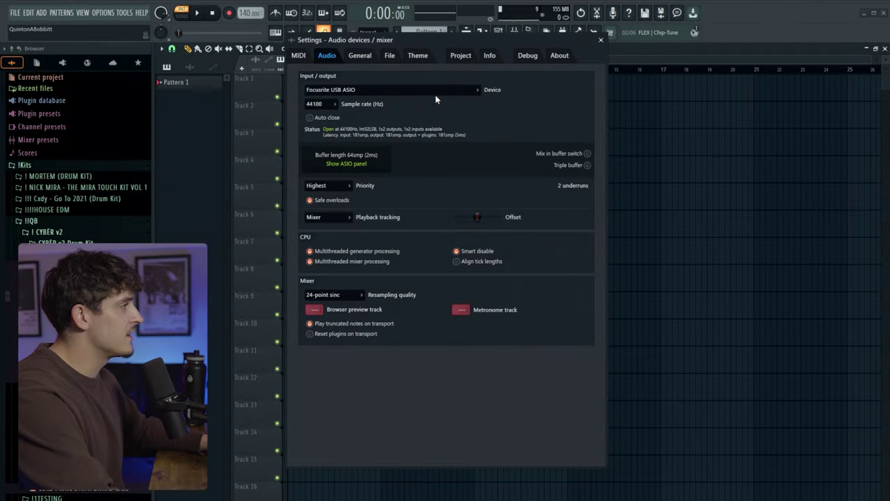
# - Keep Focusrite USB ASIO as the audio device and open its ASIO control panel
pyautogui.click(352, 93)
pyautogui.click(334, 218)
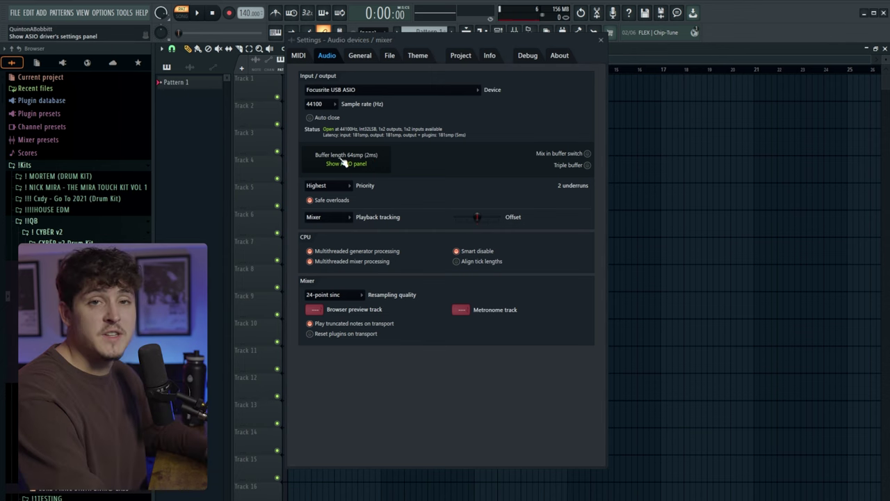
pyautogui.click(376, 164)
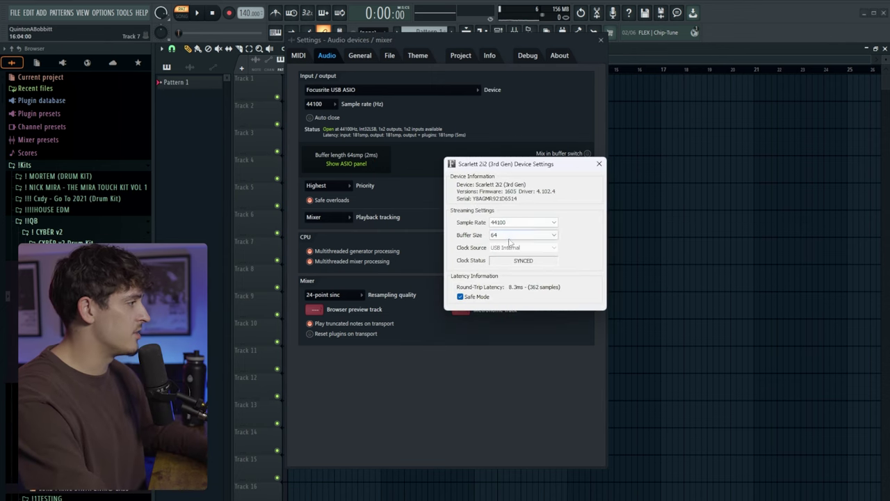
# - Try buffer sizes of 128 and 256, settle back on 64 samples, and close the settings
pyautogui.click(522, 235)
pyautogui.click(511, 240)
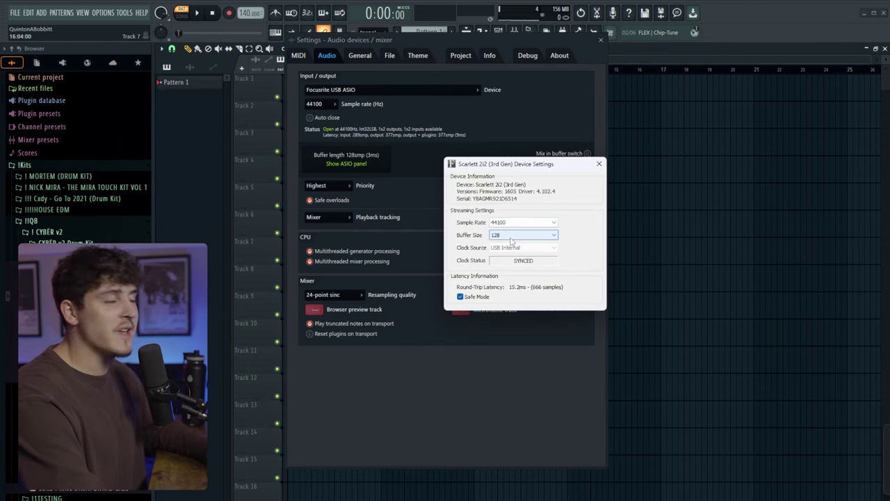
pyautogui.click(511, 238)
pyautogui.click(511, 295)
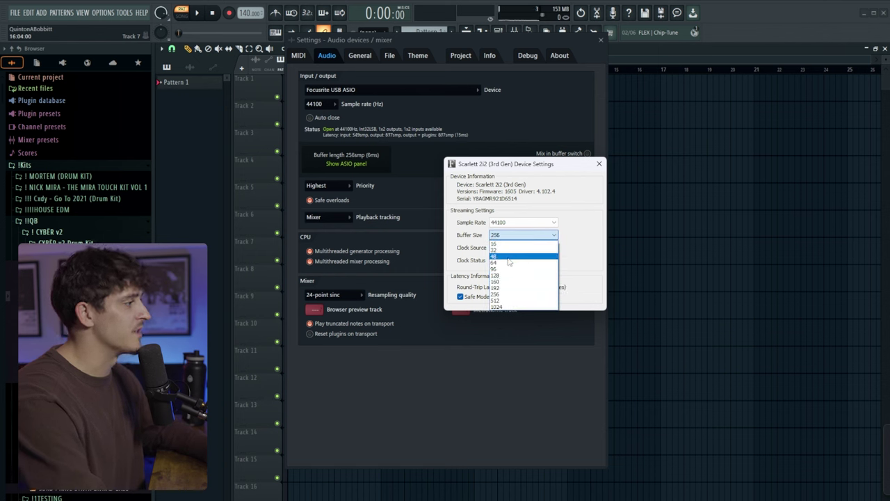
pyautogui.click(510, 264)
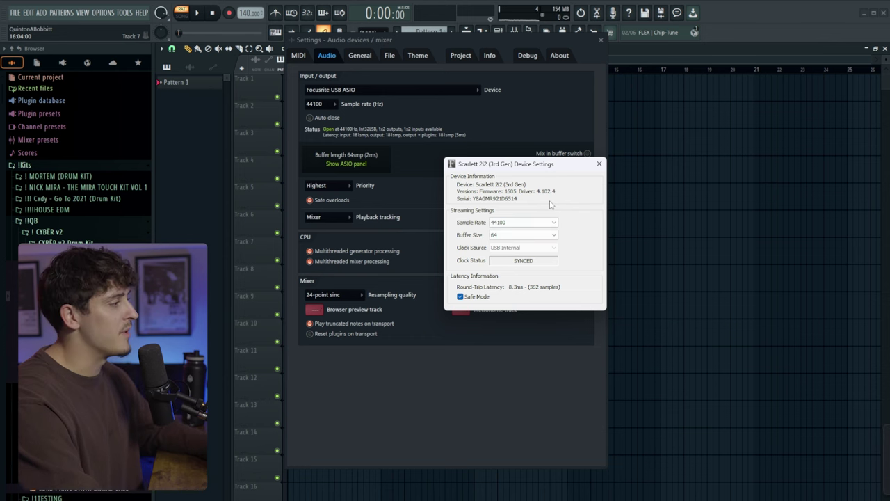
pyautogui.press('Escape')
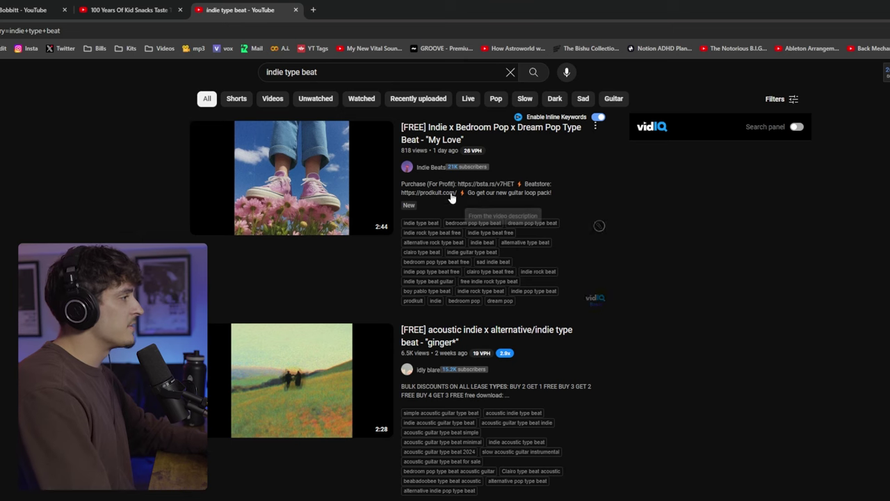
# - Open the 'My Love' indie type beat in a new browser tab, then return to FL Studio
pyautogui.middleClick(446, 139)
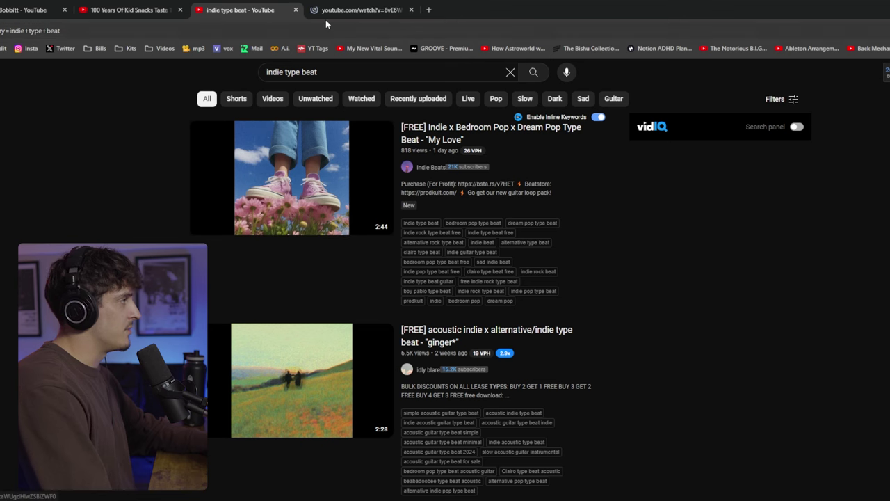
pyautogui.click(325, 14)
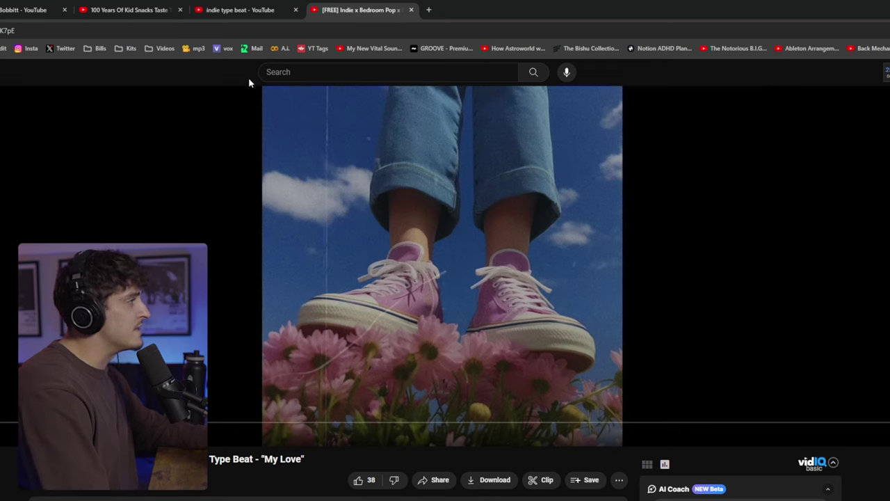
pyautogui.hotkey('alt', 'Tab')
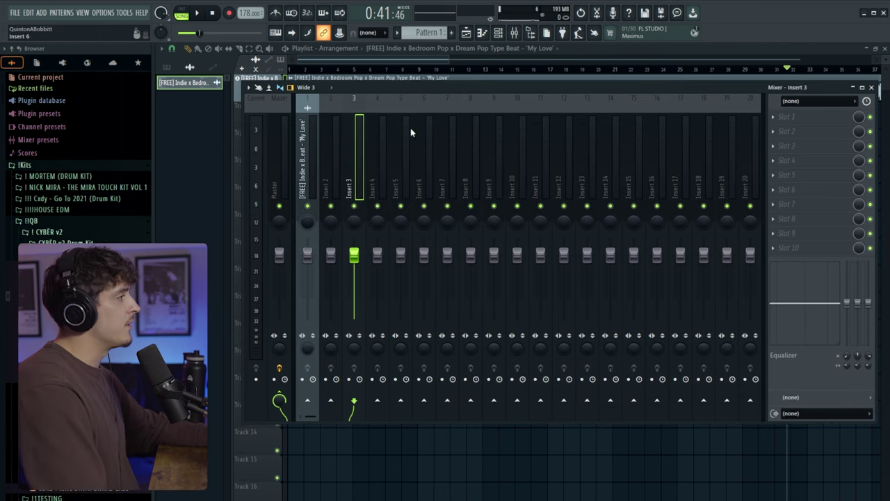
# - Rename the first mixer insert to 'Beat'
pyautogui.click(309, 186)
pyautogui.press('F2')
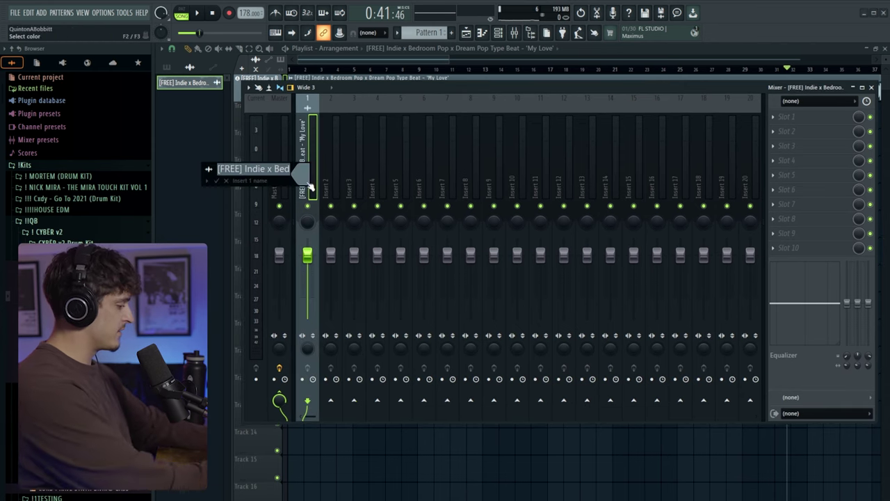
pyautogui.write('Beat')
pyautogui.press('Return')
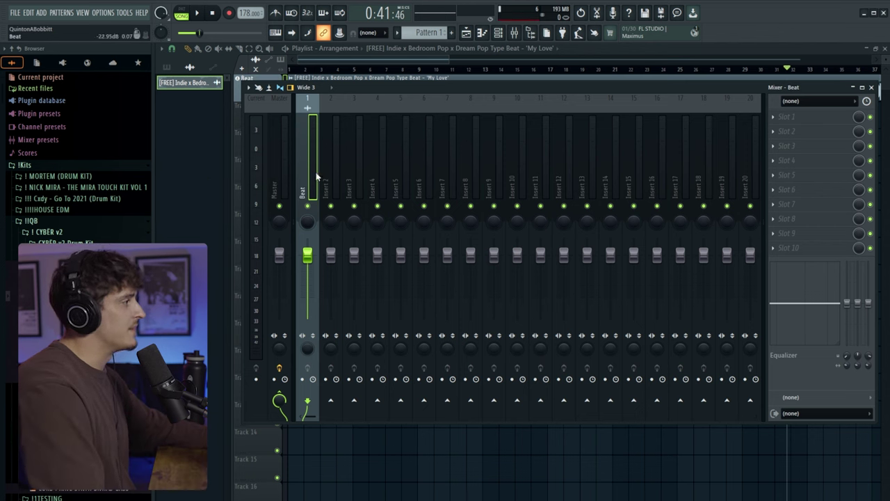
# - Paste the prepared Vocals, Adlibs, Reverb and Delay inserts starting at Insert 3
pyautogui.click(330, 174)
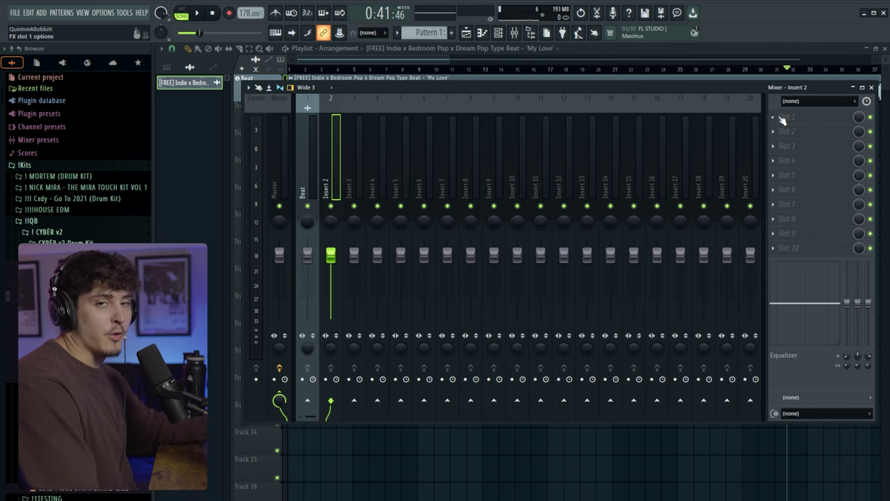
pyautogui.click(354, 174)
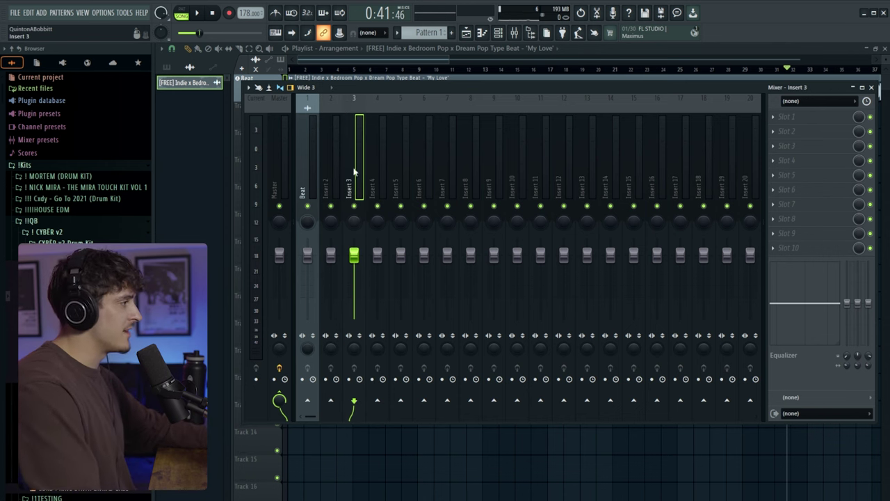
pyautogui.hotkey('ctrl', 'v')
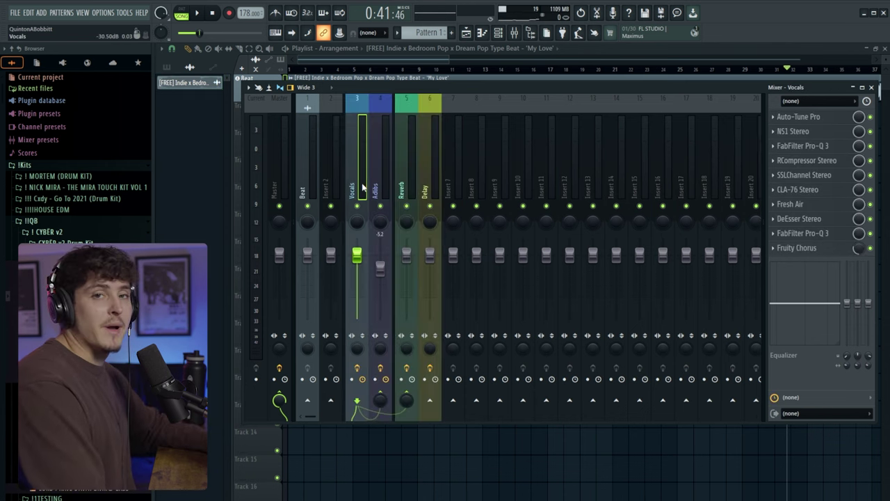
pyautogui.click(381, 181)
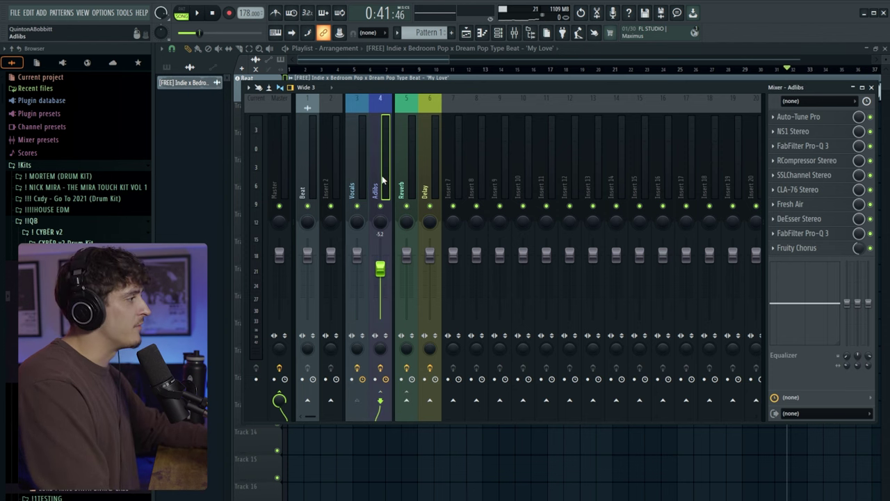
pyautogui.click(358, 191)
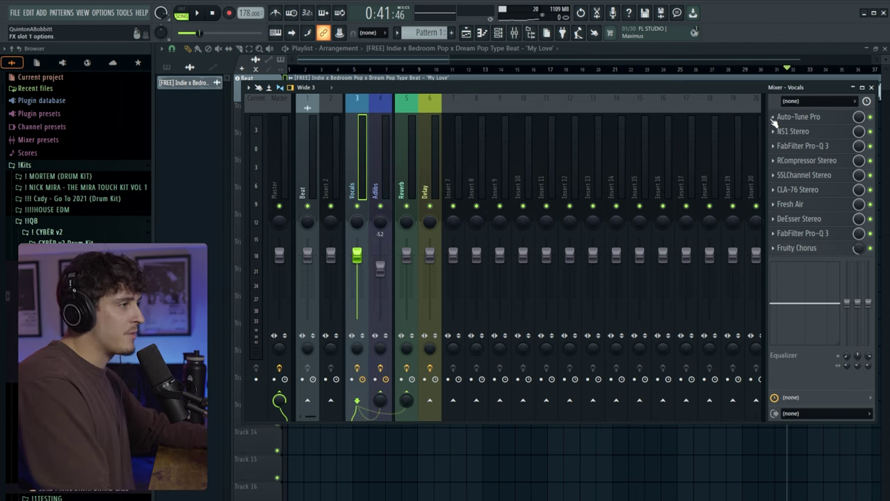
# - Set the Vocals Auto-Tune Pro key to B with a matching scale
pyautogui.click(793, 118)
pyautogui.click(379, 163)
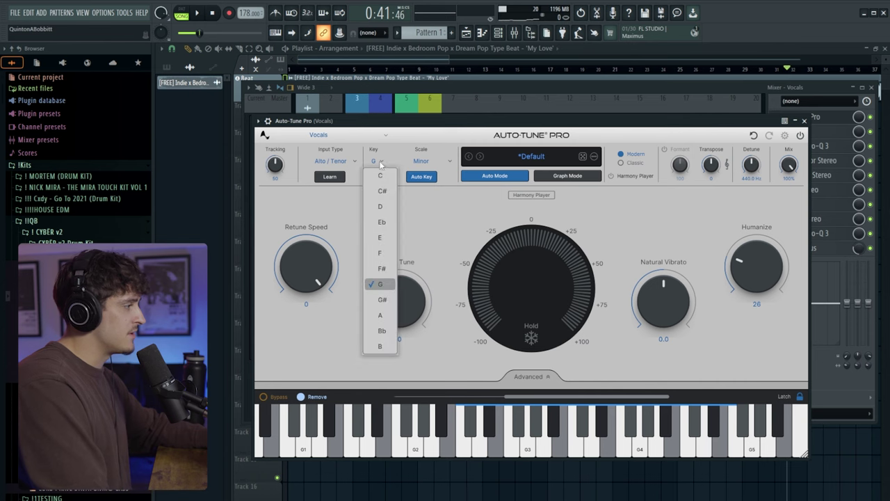
pyautogui.click(384, 347)
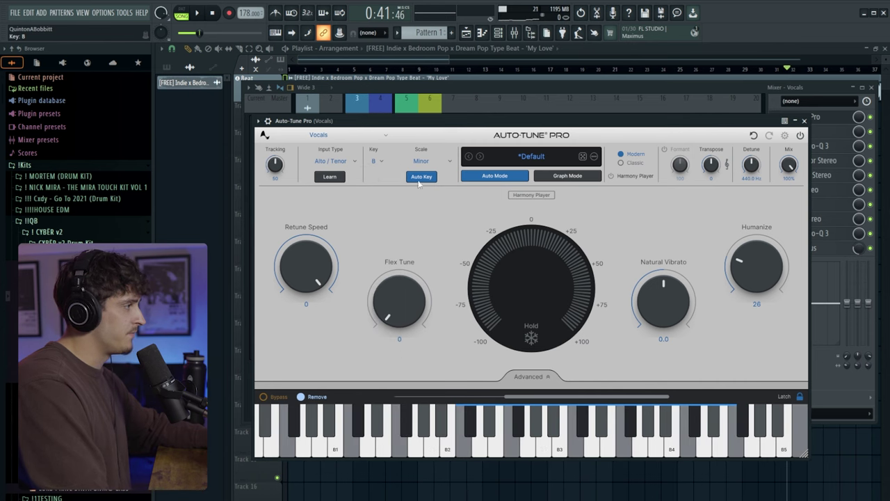
pyautogui.click(421, 161)
pyautogui.click(410, 146)
pyautogui.click(801, 120)
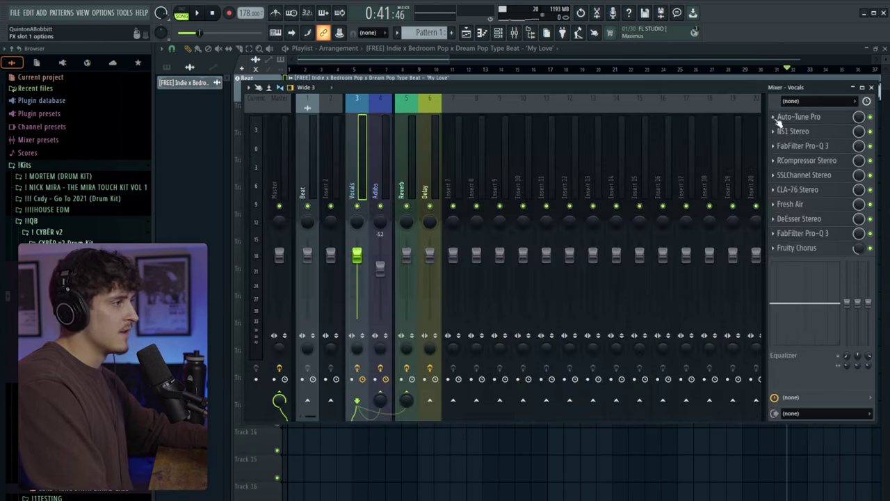
# - Copy Auto-Tune Pro and the RCompressor Stereo preset from Vocals onto Insert 2
pyautogui.click(774, 119)
pyautogui.moveTo(800, 117); pyautogui.dragTo(332, 184)
pyautogui.click(761, 144)
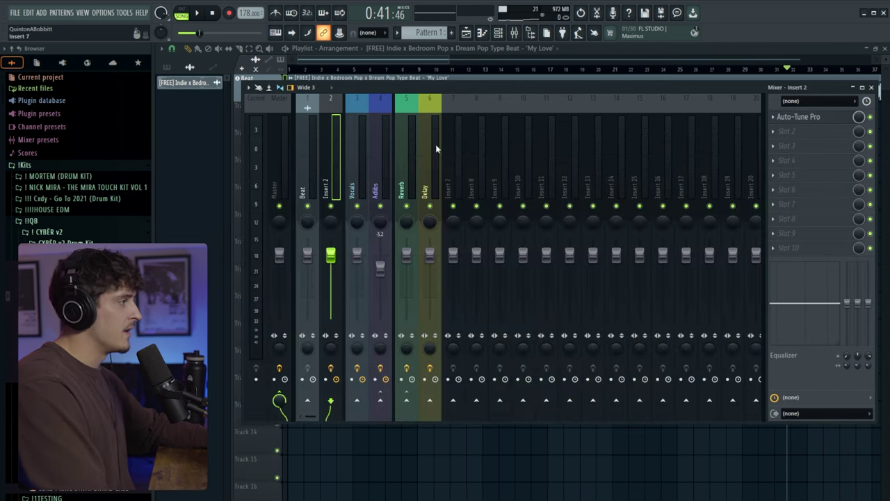
pyautogui.click(357, 187)
pyautogui.click(777, 162)
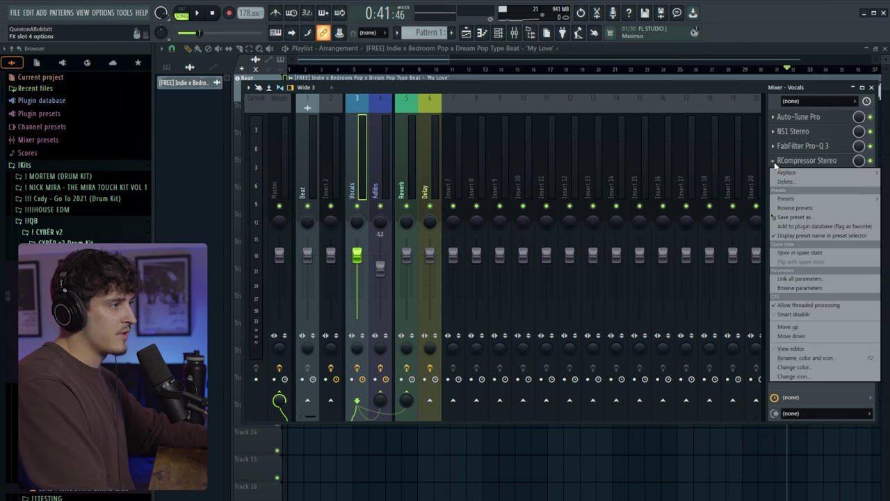
pyautogui.moveTo(800, 227); pyautogui.dragTo(338, 185)
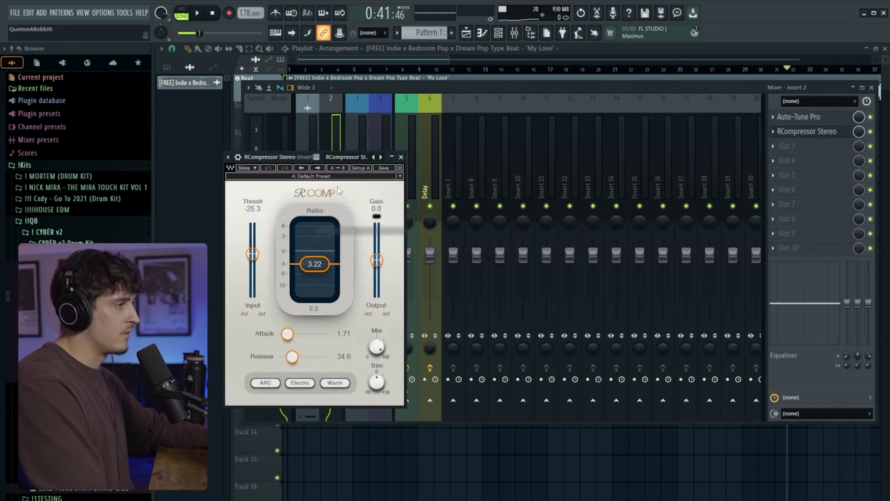
pyautogui.click(403, 157)
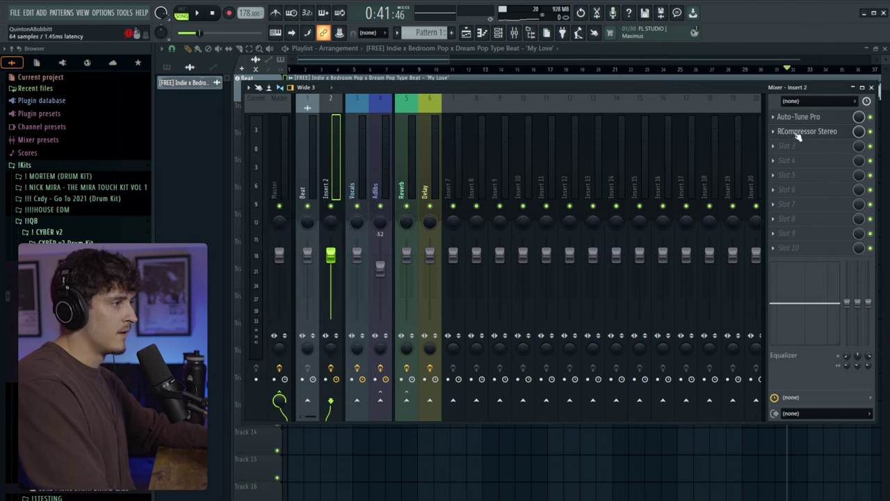
# - Rename Insert 2 to 'Rec' and give it a new colour
pyautogui.doubleClick(331, 196)
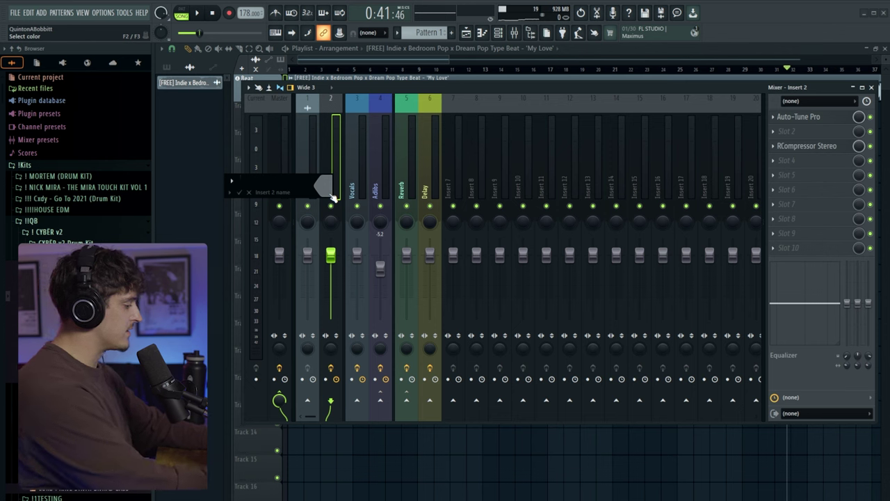
pyautogui.write('Rec')
pyautogui.click(329, 192)
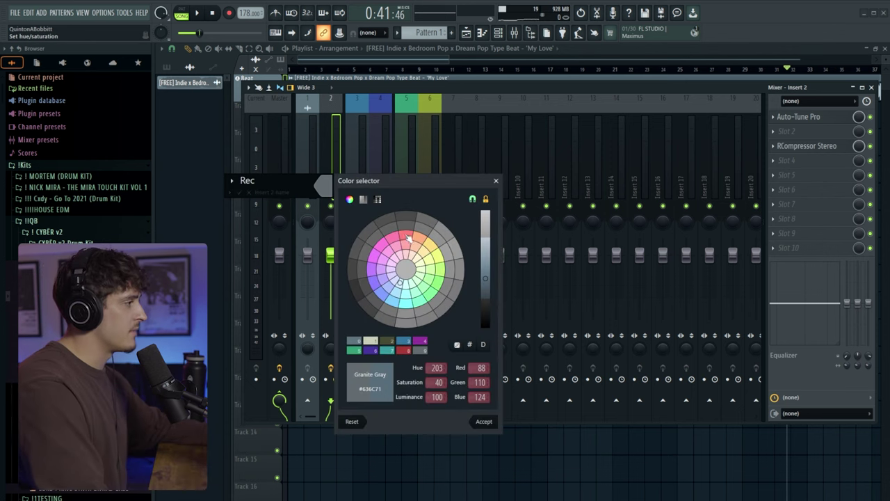
pyautogui.click(484, 421)
pyautogui.press('Return')
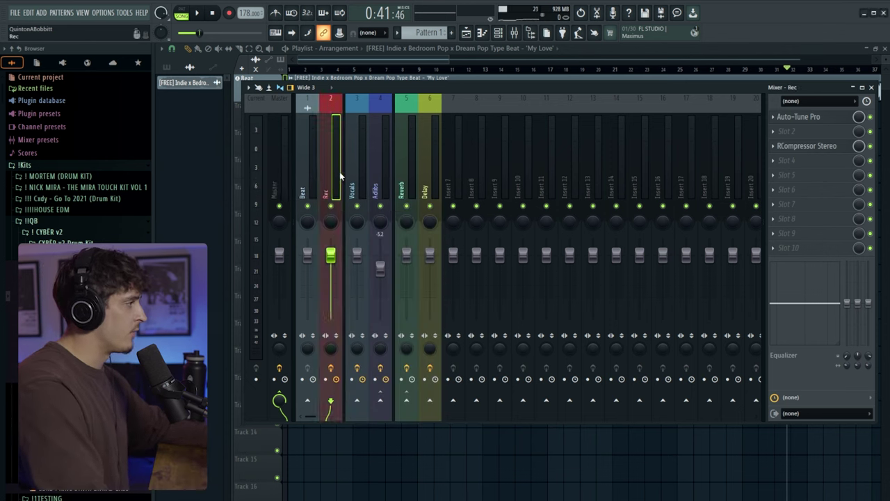
# - Assign the Rec insert to a new playlist audio track
pyautogui.rightClick(336, 177)
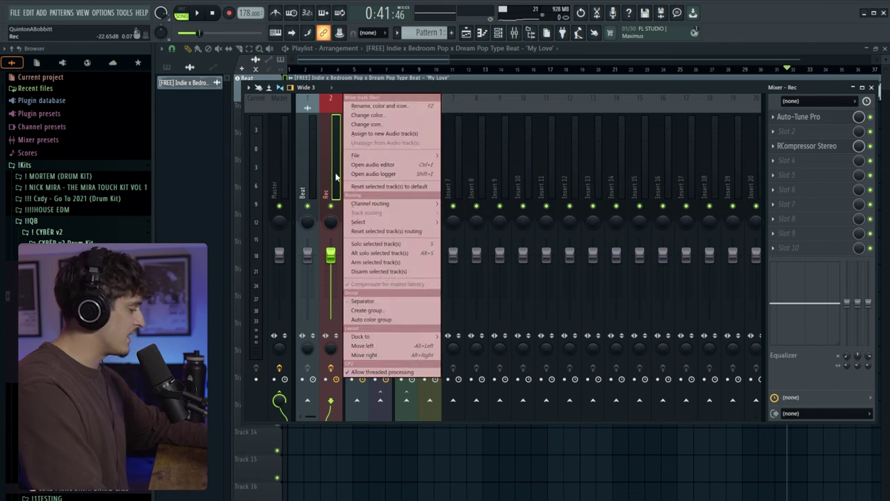
pyautogui.click(382, 134)
pyautogui.press('F9')
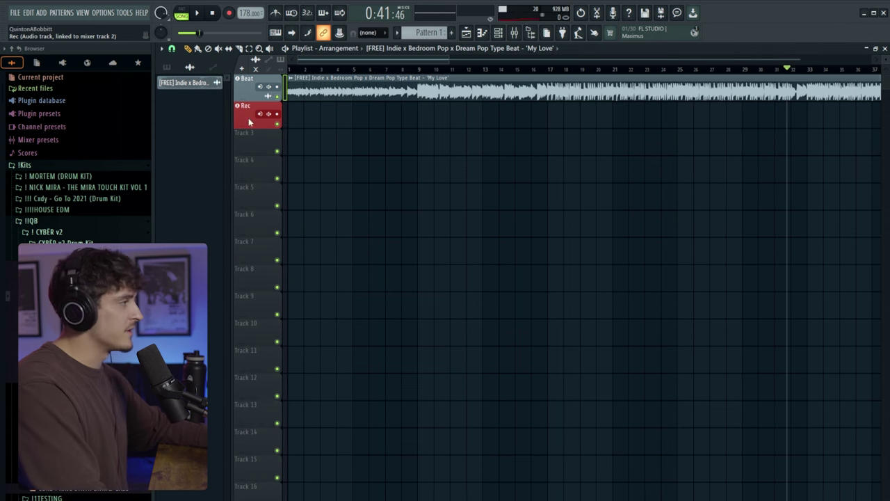
pyautogui.press('F9')
# - Copy FabFilter Pro-Q 3 from the Vocals chain onto the Rec insert
pyautogui.click(793, 146)
pyautogui.click(775, 146)
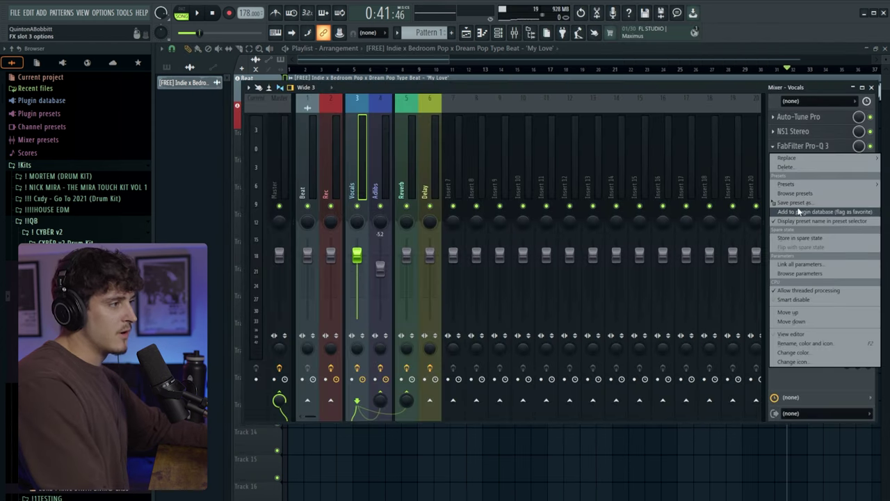
pyautogui.moveTo(797, 202); pyautogui.dragTo(360, 195)
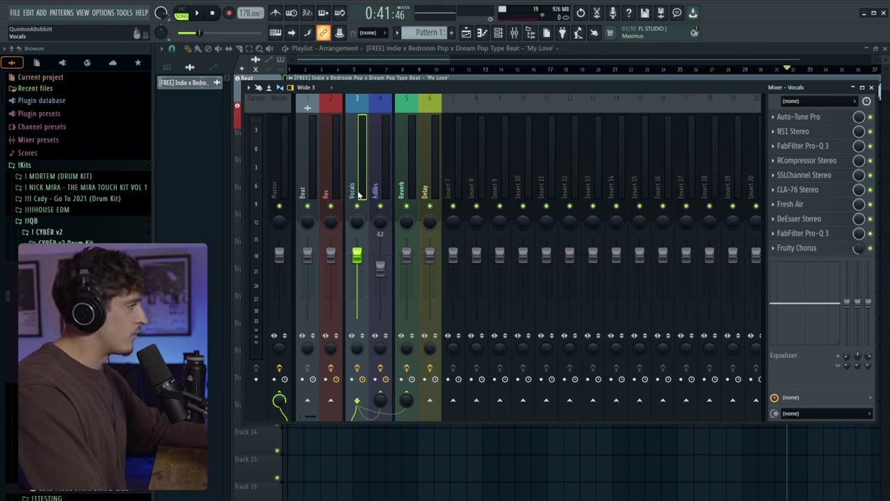
# - Assign the Vocals insert to its own new playlist audio track
pyautogui.rightClick(359, 196)
pyautogui.click(330, 187)
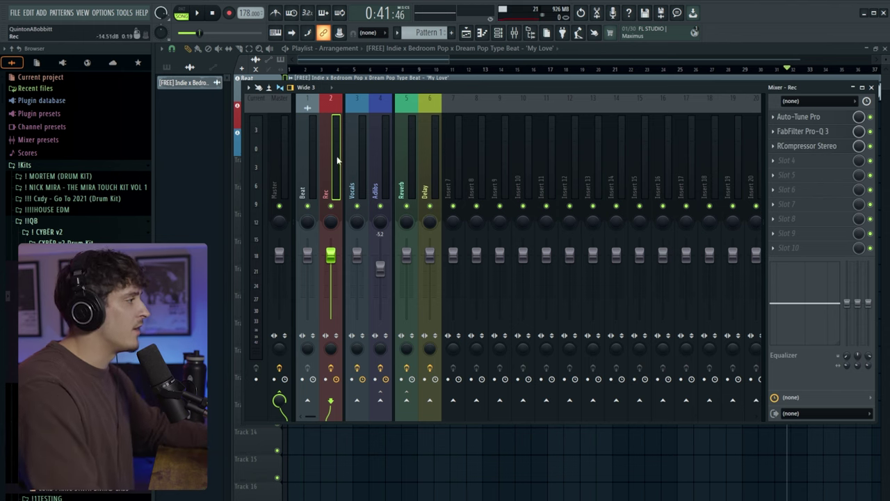
pyautogui.press('F9')
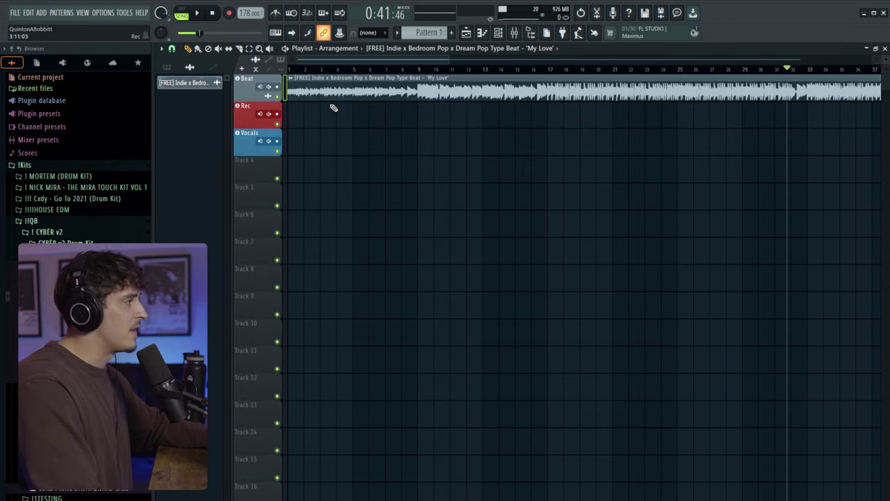
# - Load Fruity Reeverb 2 on Rec with wet at 24%, then play from bar 5
pyautogui.click(354, 71)
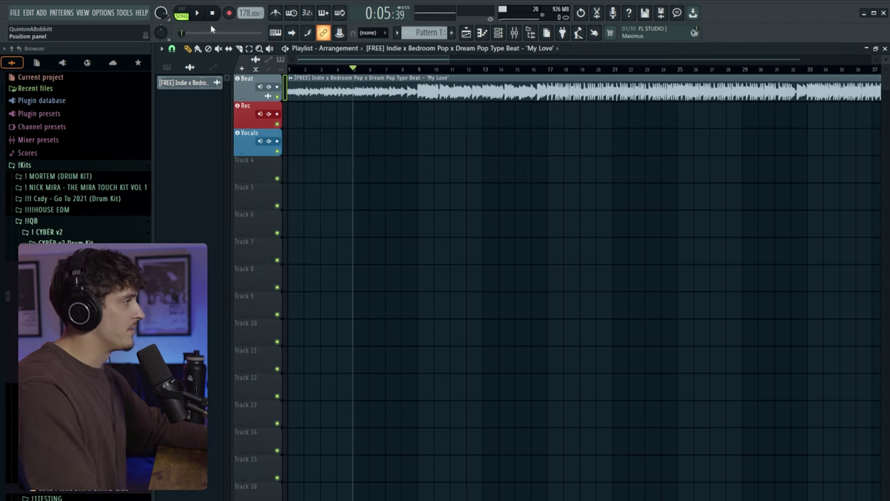
pyautogui.click(246, 113)
pyautogui.click(293, 162)
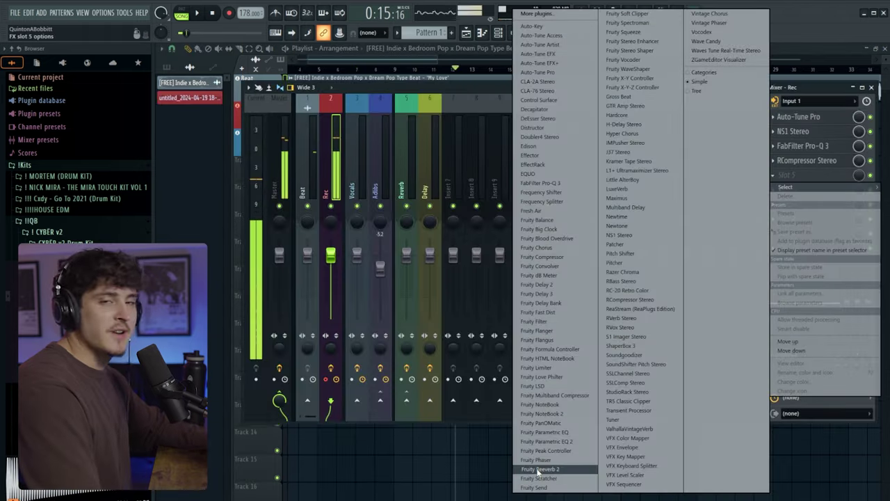
pyautogui.click(536, 470)
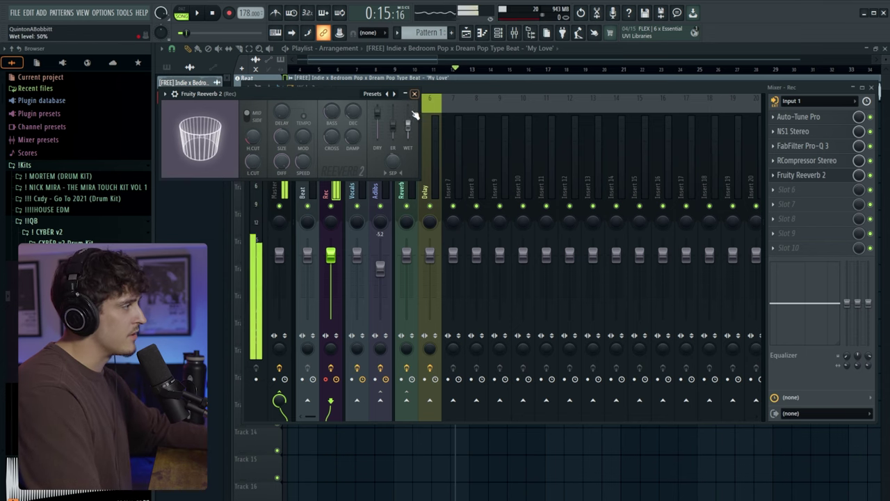
pyautogui.moveTo(408, 129); pyautogui.dragTo(407, 132)
pyautogui.press('space')
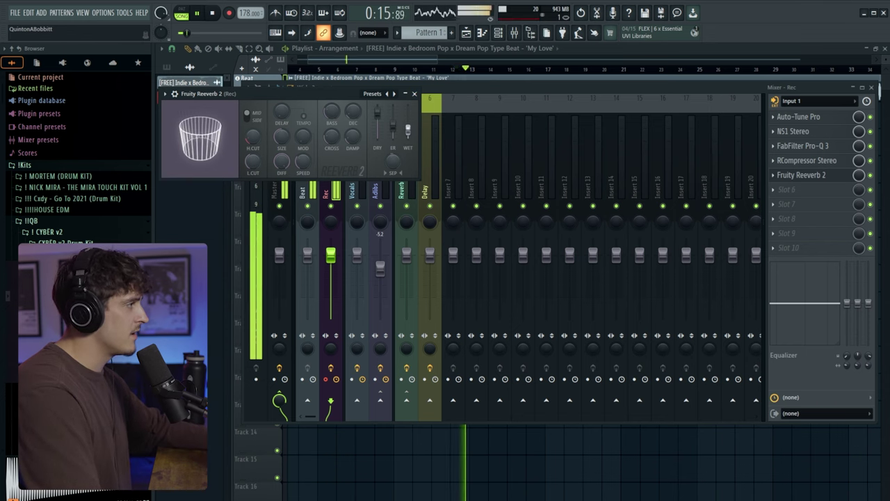
# - Record vocal takes on Rec from around bar 16, then shift the five takes down onto Vocals
pyautogui.press('F5')
pyautogui.click(446, 69)
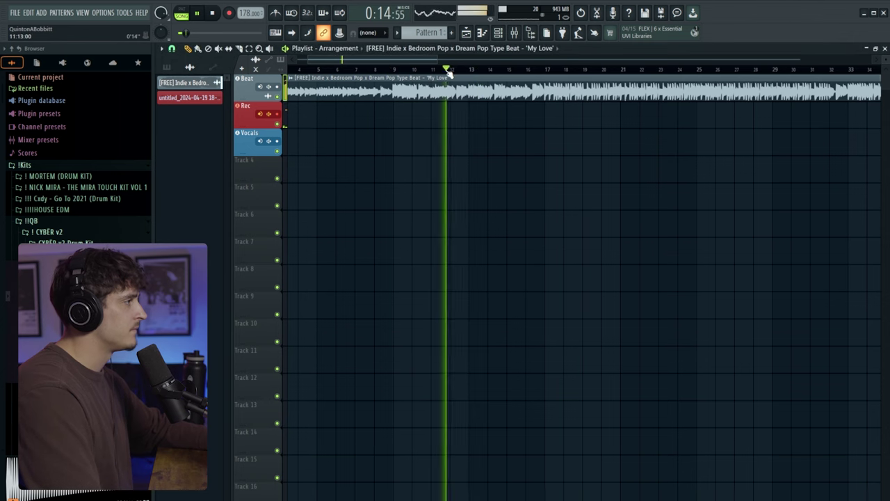
pyautogui.click(527, 70)
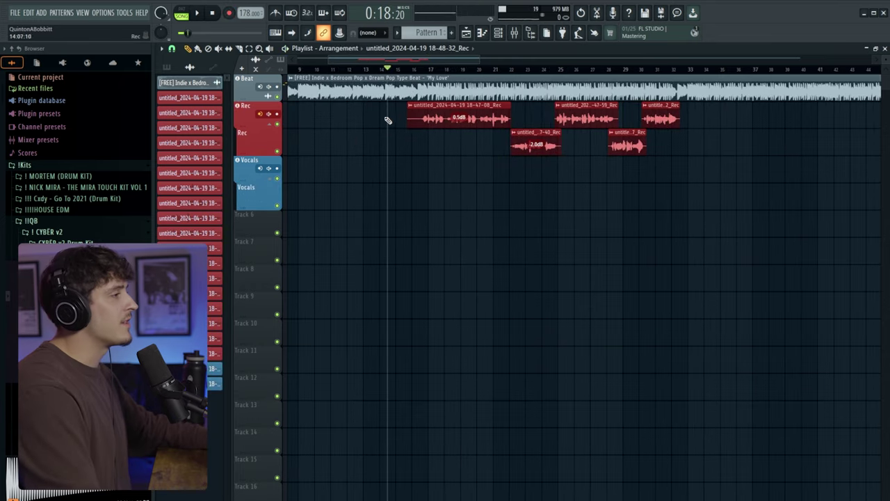
pyautogui.moveTo(384, 99); pyautogui.dragTo(692, 153)
pyautogui.hotkey('shift', 'Down')
pyautogui.hotkey('shift', 'Down')
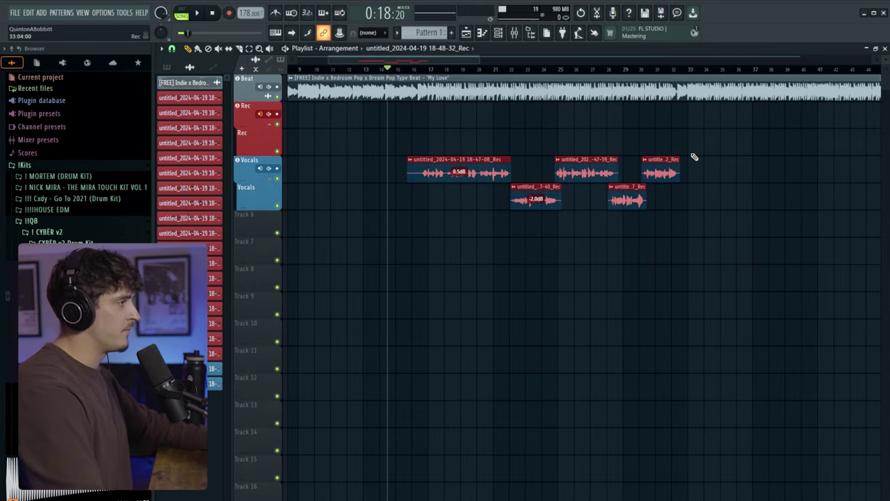
# - Play the song from bar 17 and show the Vocals insert in the mixer
pyautogui.click(416, 73)
pyautogui.scroll(4, 414, 71)
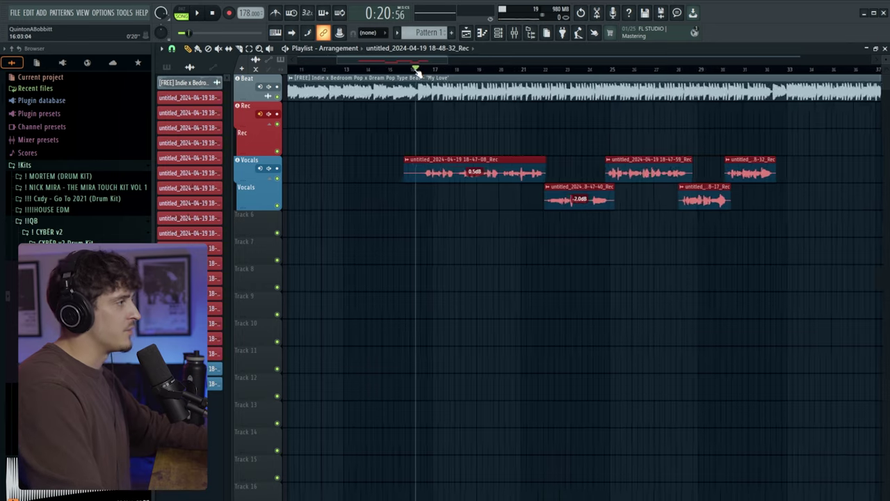
pyautogui.click(515, 33)
pyautogui.click(515, 33)
pyautogui.press('space')
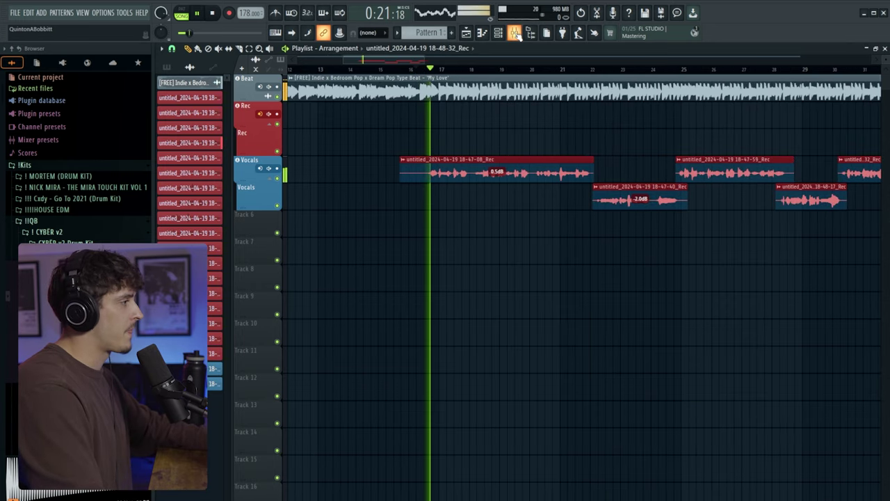
pyautogui.click(515, 33)
pyautogui.click(359, 181)
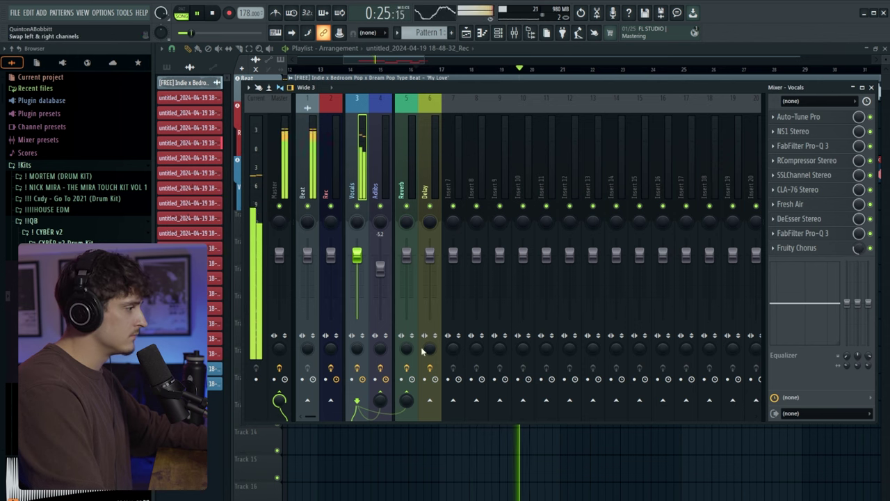
# - Send Vocals to Delay and raise Fresh Air's High Air to 44 and Mid Air
pyautogui.click(428, 407)
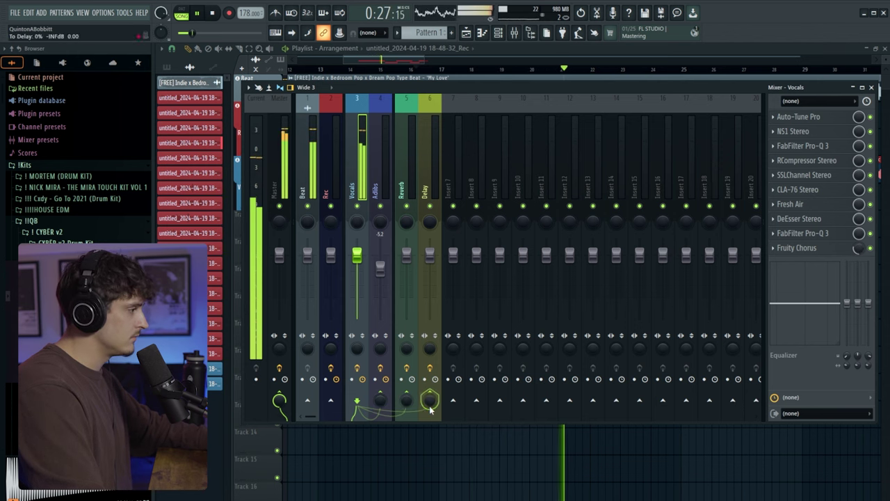
pyautogui.click(790, 175)
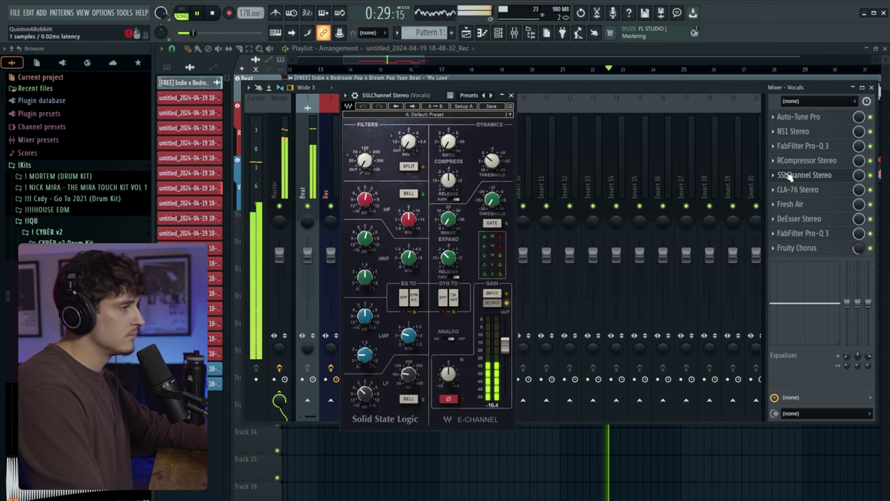
pyautogui.click(510, 96)
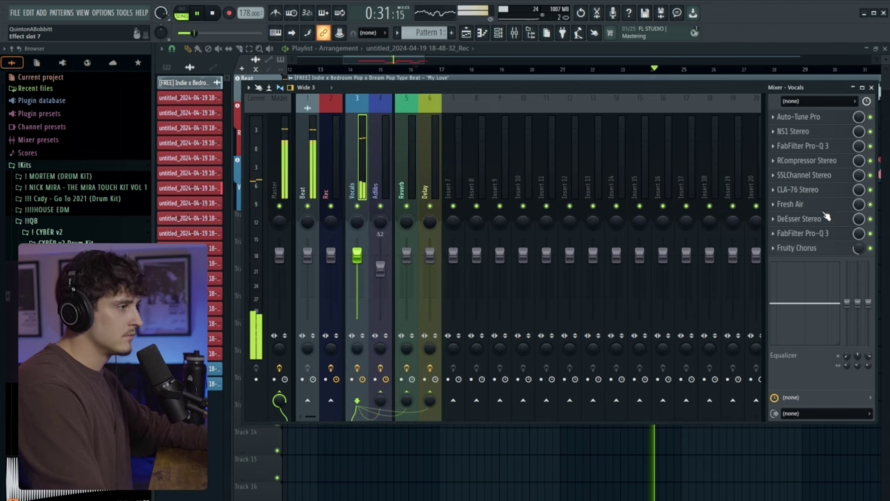
pyautogui.click(811, 204)
pyautogui.moveTo(601, 353); pyautogui.dragTo(604, 290)
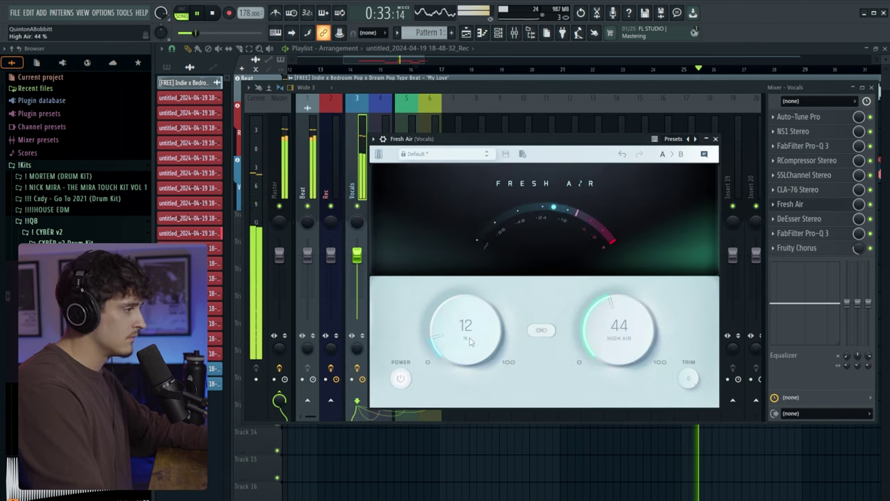
pyautogui.moveTo(471, 341); pyautogui.dragTo(573, 332)
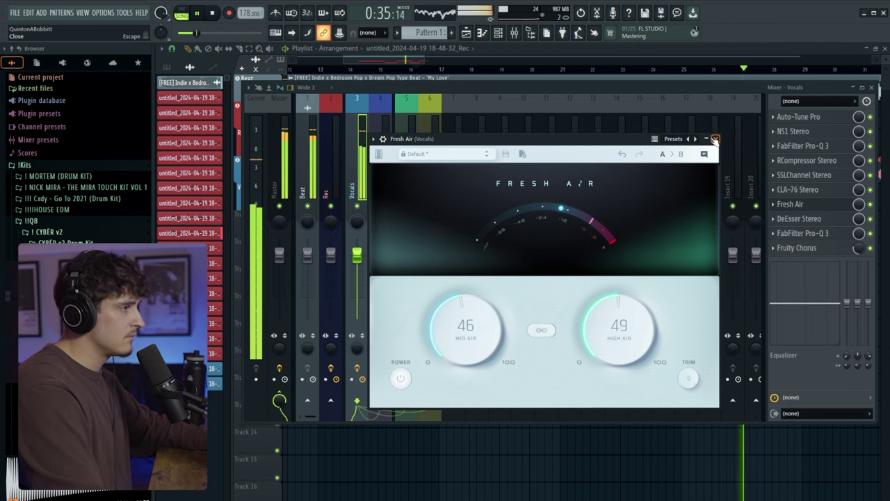
pyautogui.click(716, 139)
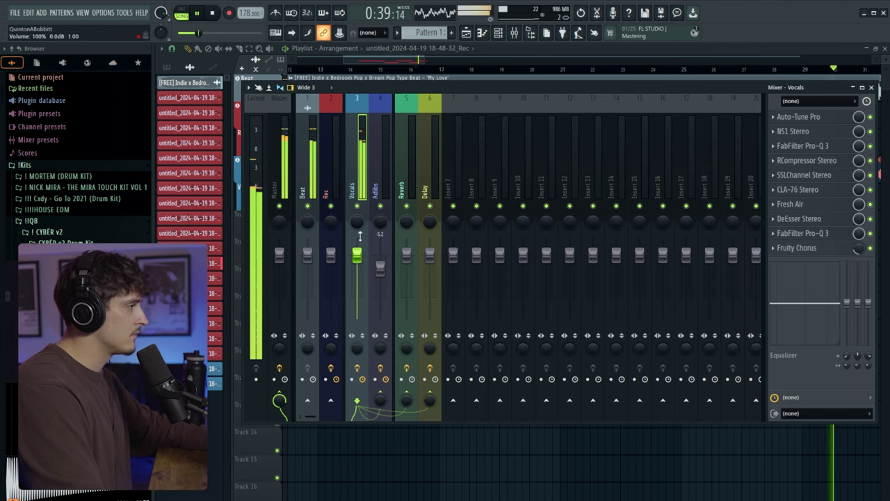
# - Stop playback and review the CLA-76 compressor on Vocals
pyautogui.press('space')
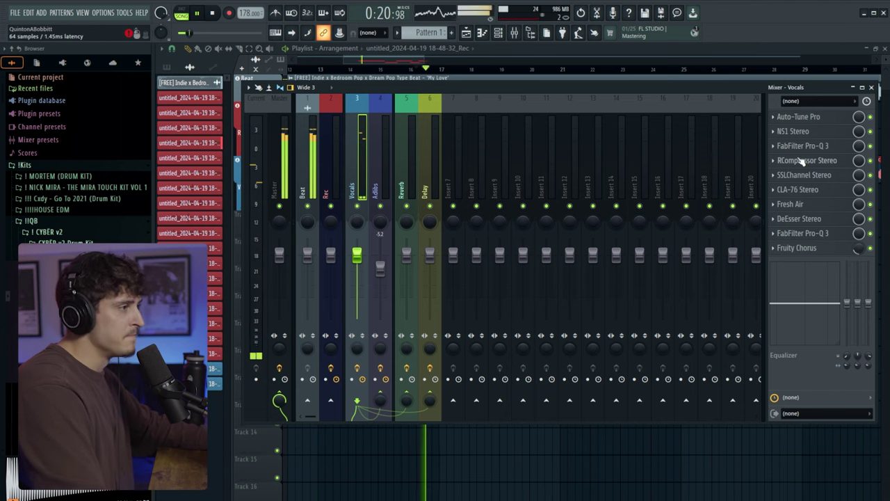
pyautogui.click(804, 190)
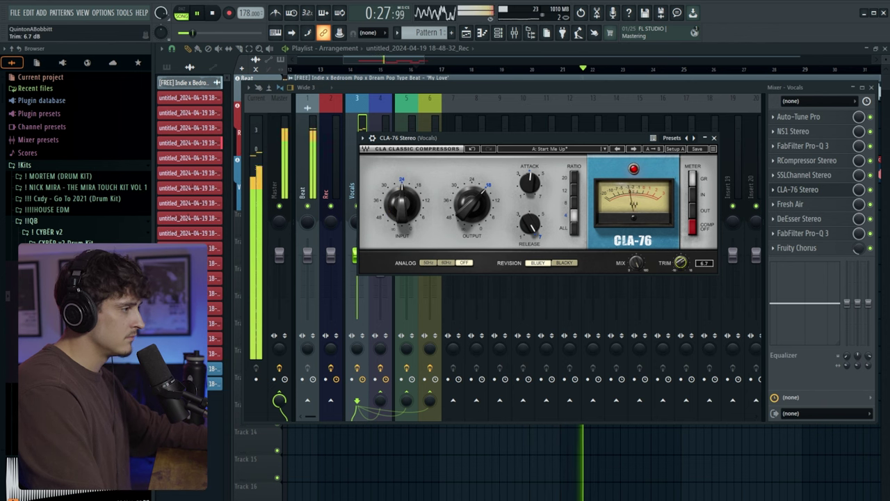
pyautogui.click(713, 138)
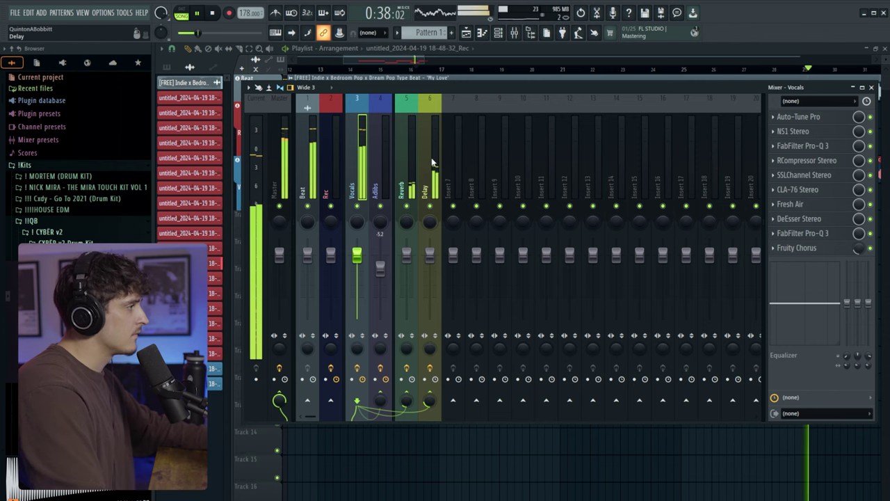
# - Adjust the Vocals Auto-Tune Pro Humanize to 31 and lower its Retune Speed
pyautogui.click(798, 116)
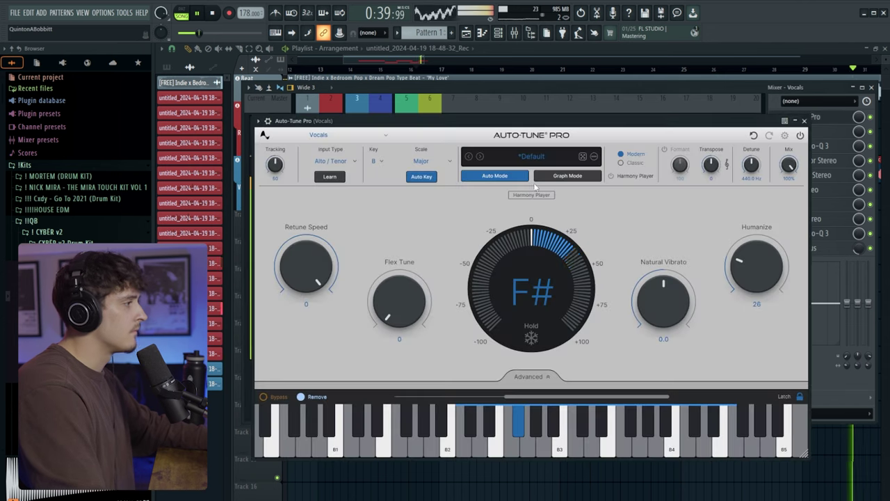
pyautogui.scroll(5, 751, 259)
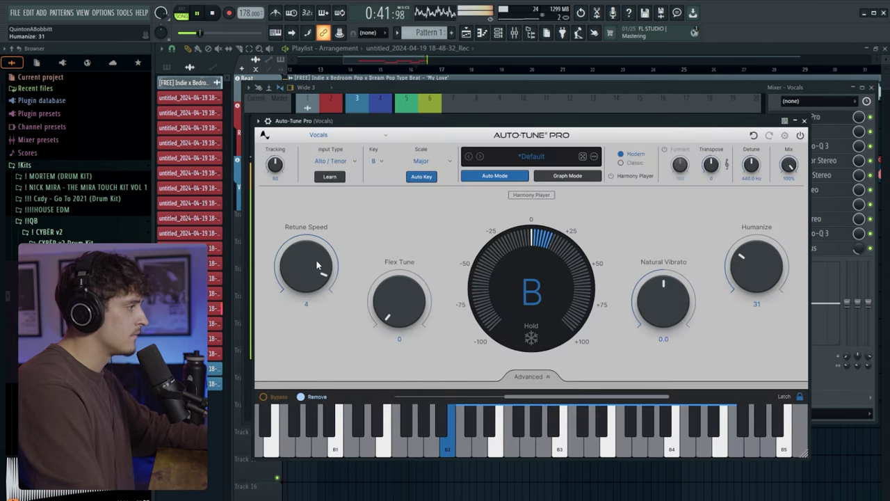
pyautogui.scroll(2, 316, 265)
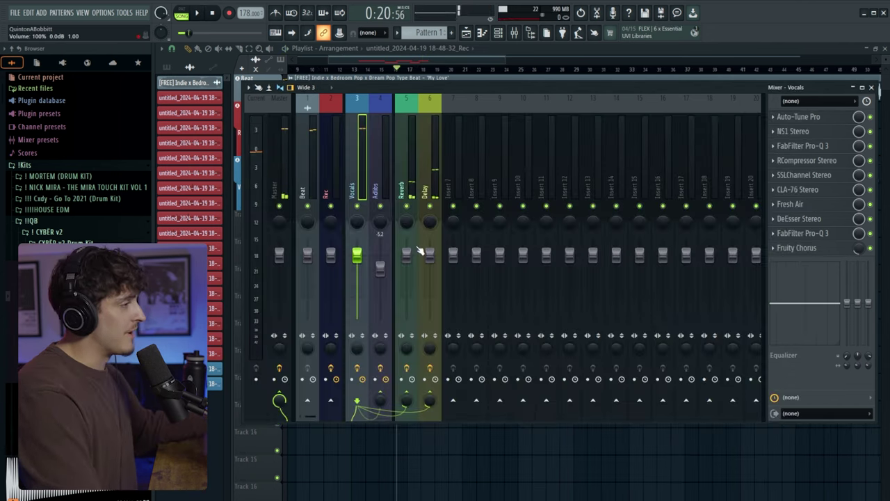
# - Create a Vocals - To Reverb automation clip, stretch it to the song start, and play it
pyautogui.rightClick(409, 409)
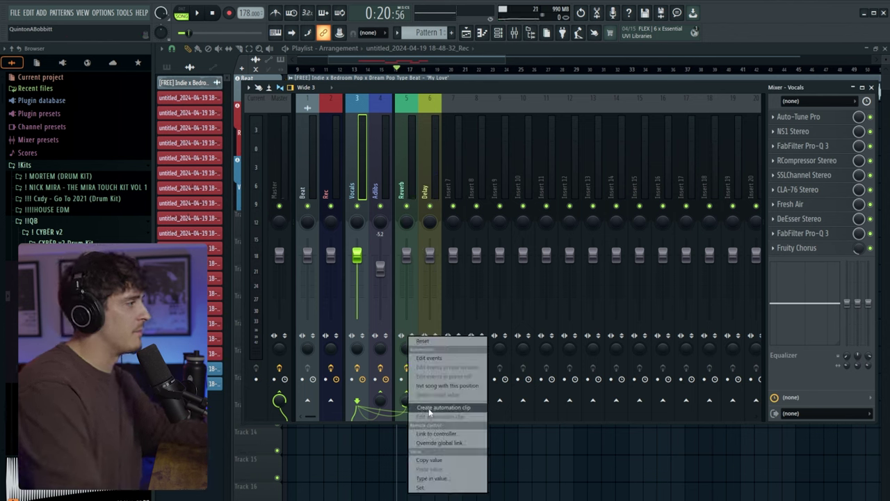
pyautogui.click(429, 408)
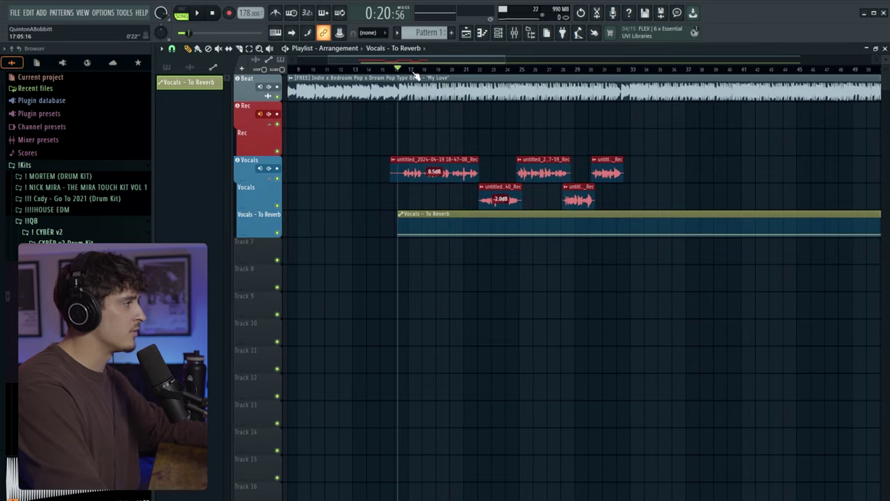
pyautogui.moveTo(460, 213); pyautogui.dragTo(347, 214)
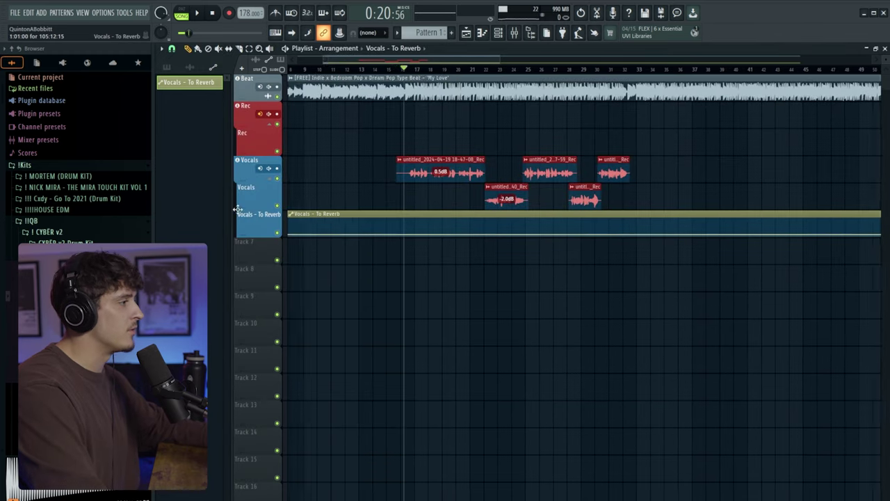
pyautogui.scroll(3, 407, 73)
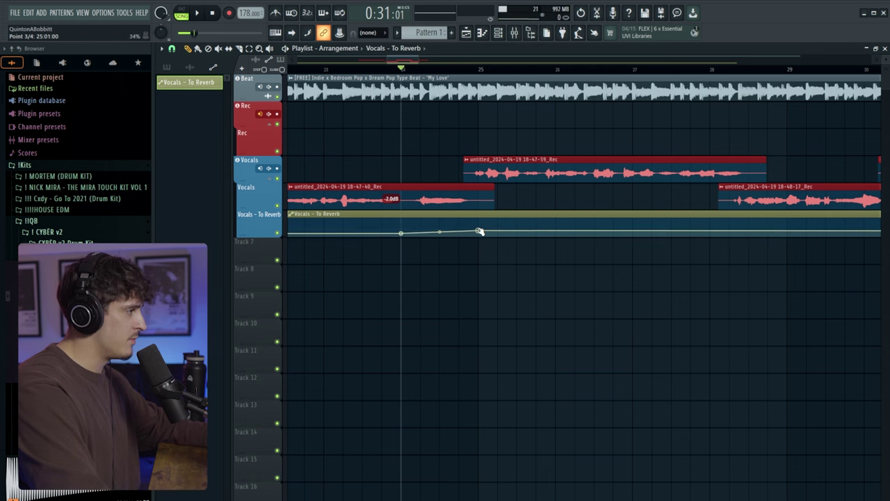
pyautogui.press('space')
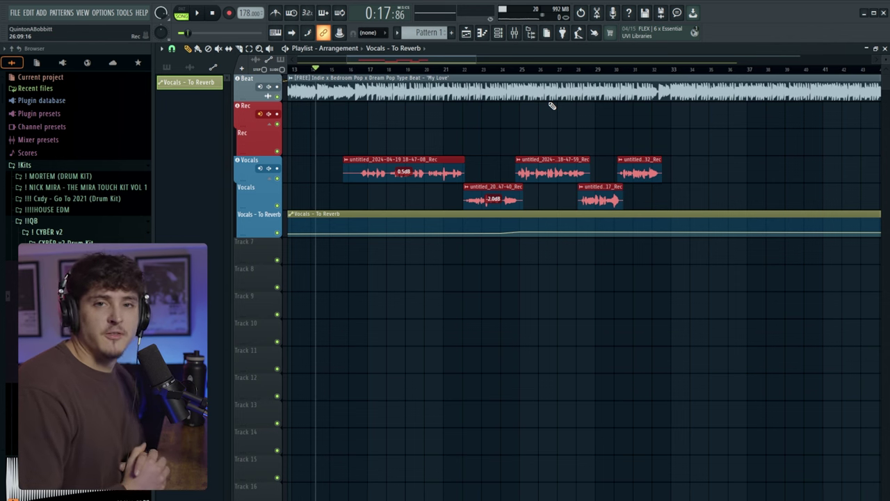
pyautogui.click(261, 115)
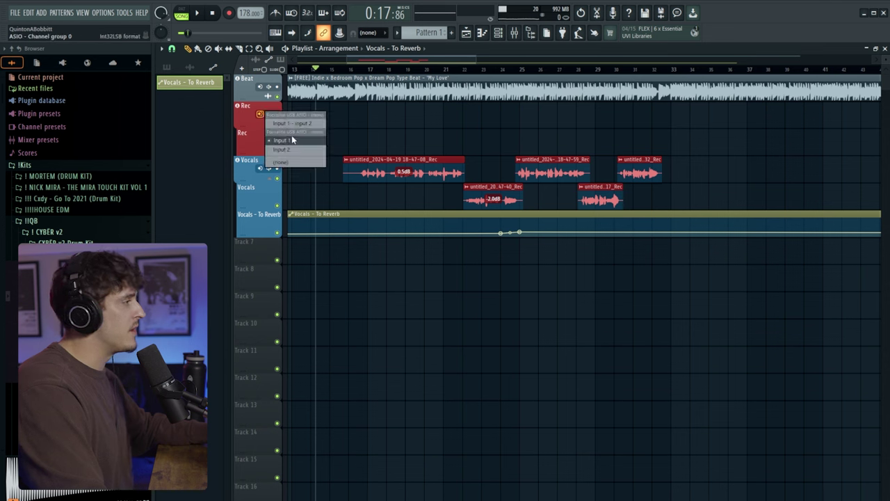
pyautogui.click(244, 123)
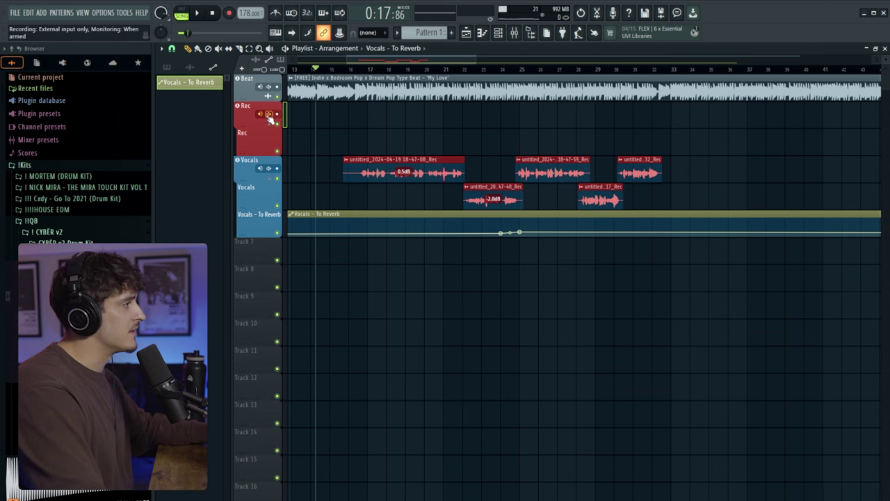
pyautogui.click(268, 115)
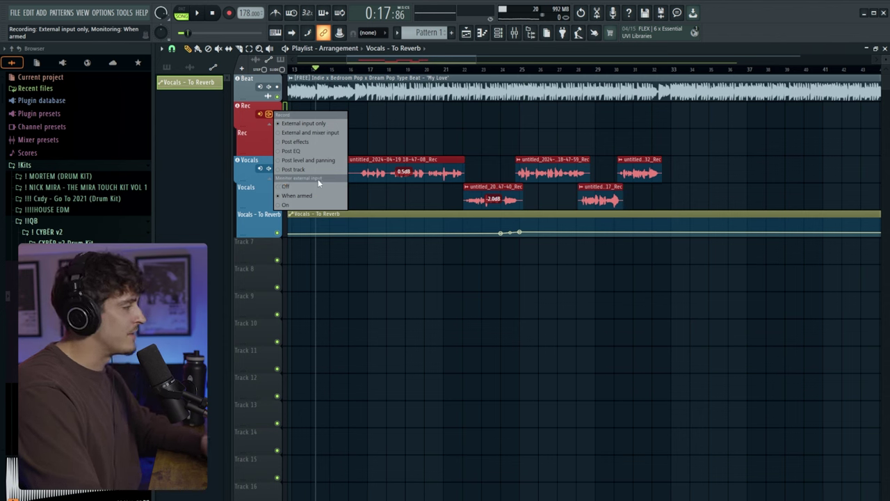
pyautogui.click(235, 123)
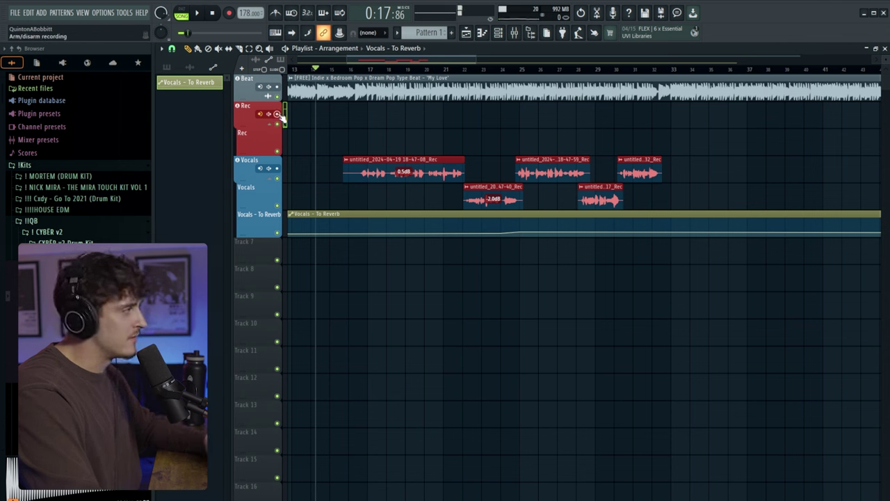
pyautogui.click(268, 115)
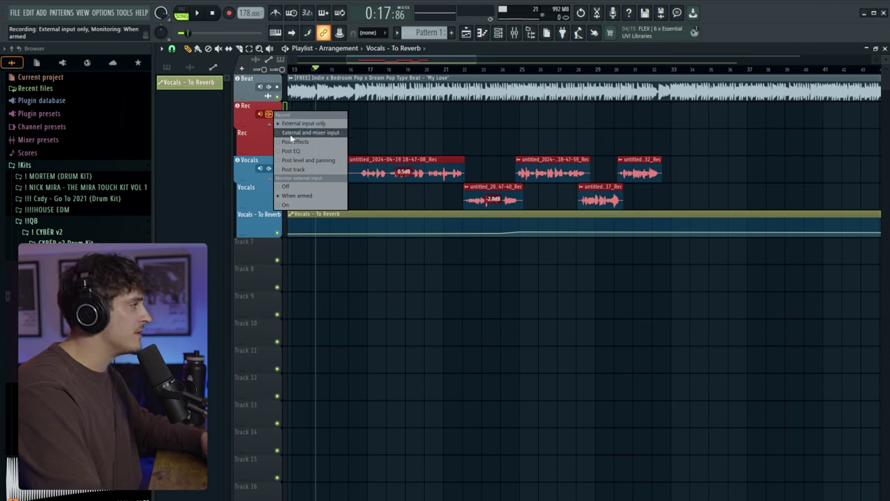
pyautogui.press('F9')
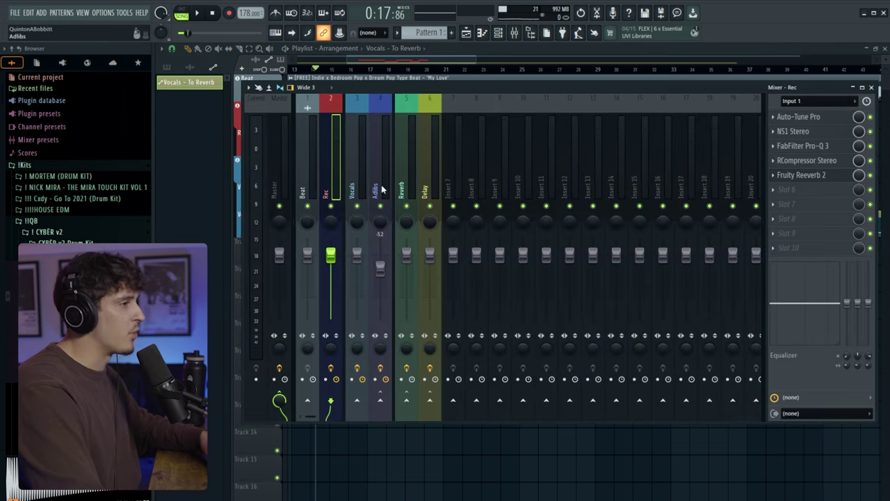
pyautogui.press('F9')
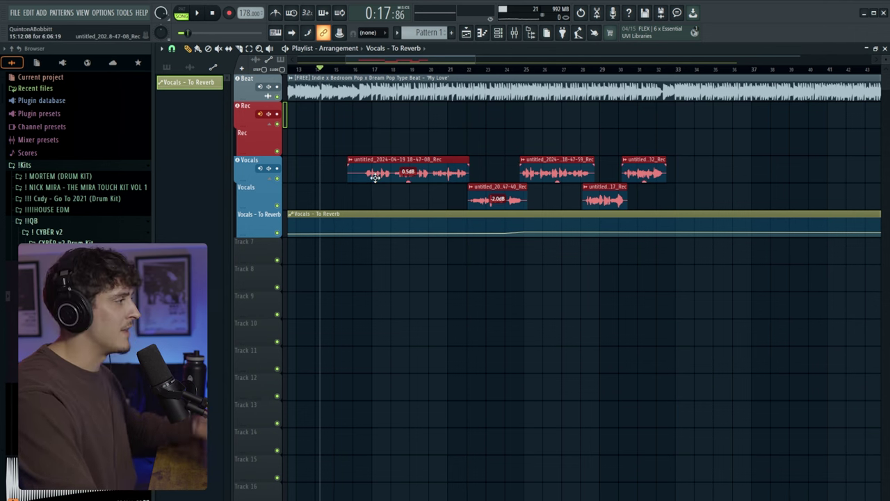
# - Record new vocal takes starting around bar 31
pyautogui.click(424, 69)
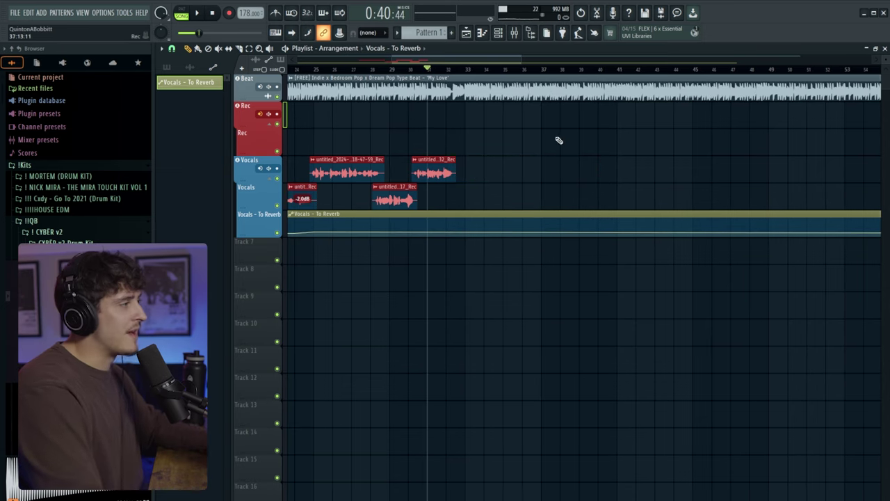
pyautogui.moveTo(496, 141); pyautogui.dragTo(725, 150)
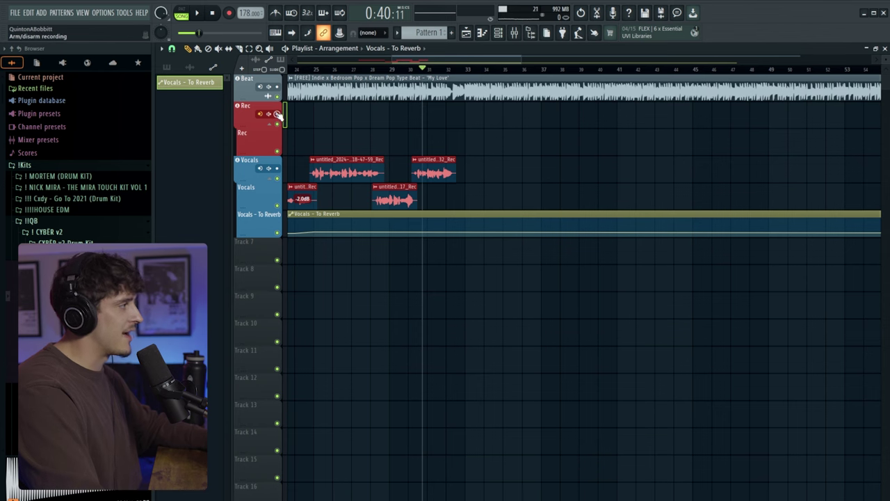
pyautogui.press('space')
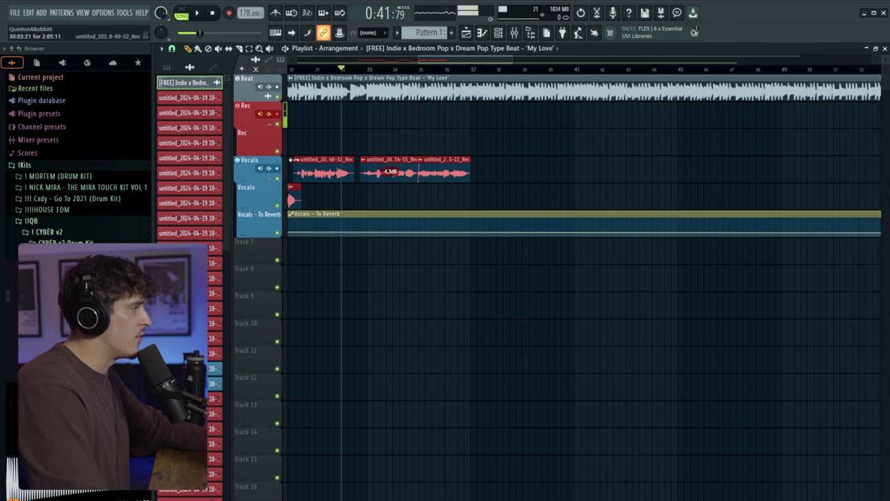
# - Assign the Adlibs mixer insert to a new playlist audio track and start recording an ad-lib take
pyautogui.click(515, 33)
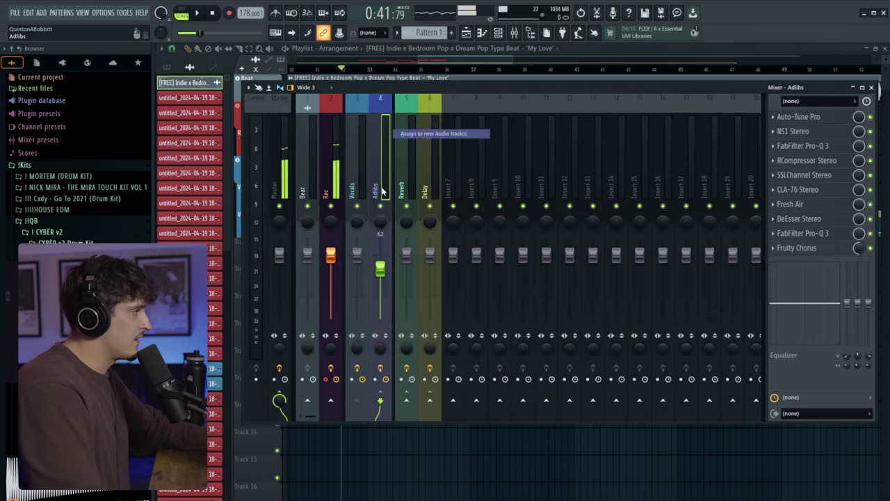
pyautogui.click(380, 59)
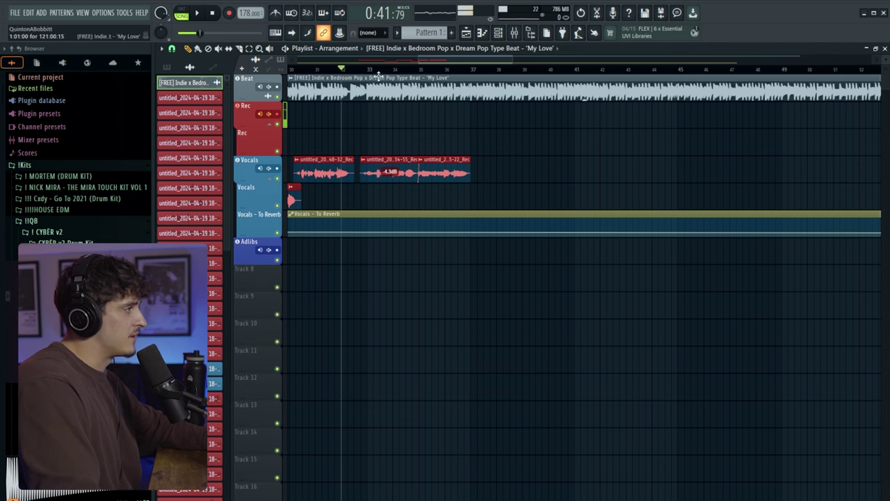
pyautogui.press('space')
pyautogui.scroll(2, 368, 74)
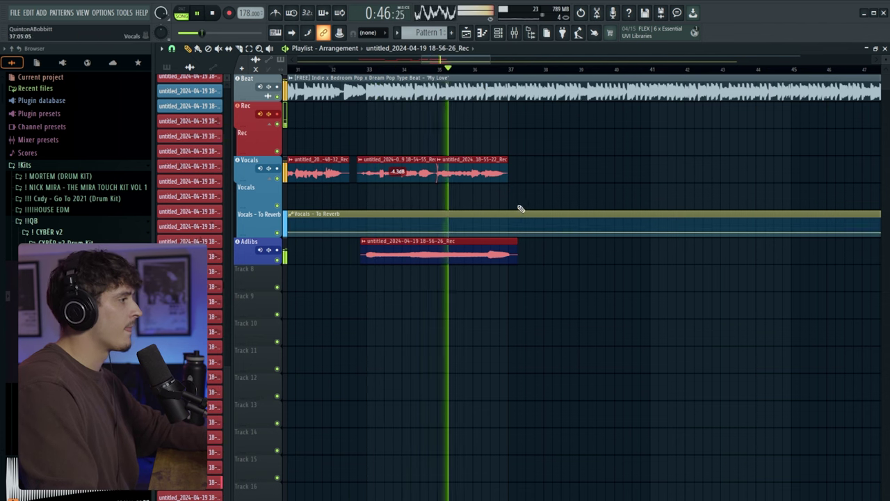
# - Capture one ad-lib clip on the Adlibs track, spanning about bars 33–37 under the lead vocals
pyautogui.moveTo(535, 282); pyautogui.dragTo(476, 243)
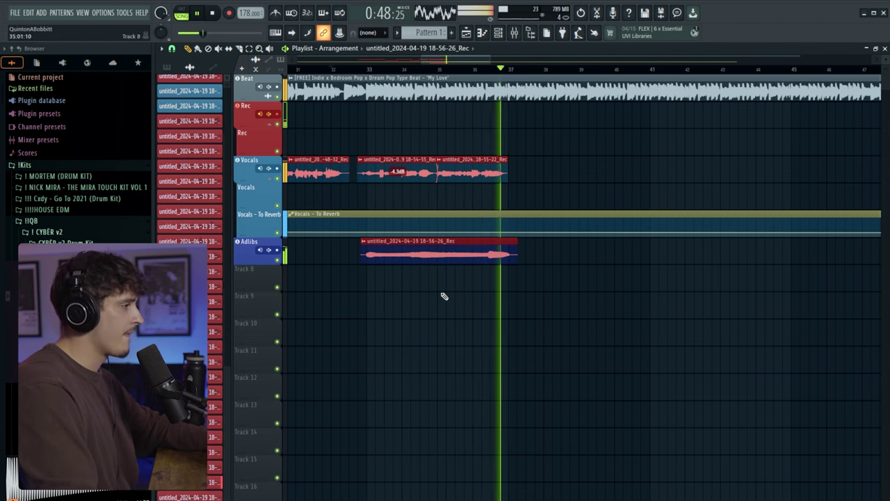